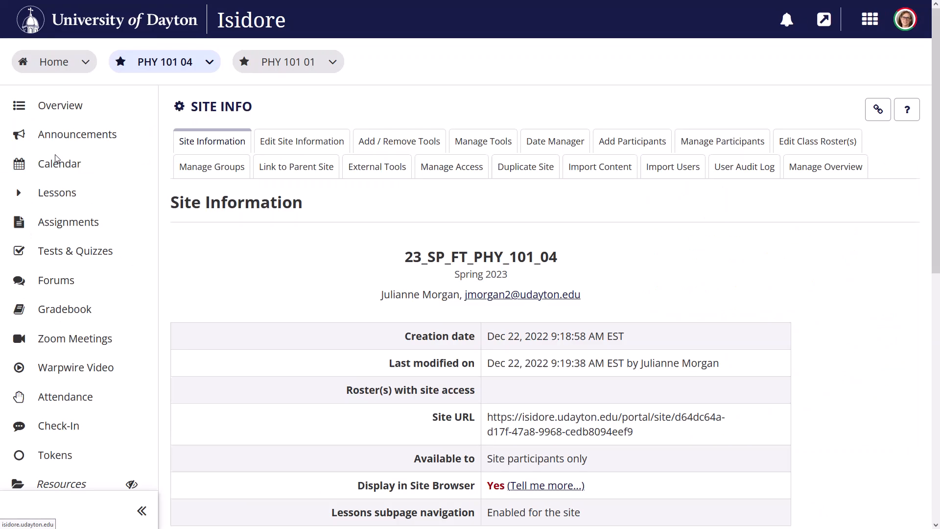
- Open the site's Date Manager and expand the Assignments section to review its open, due and accept-until dates
{"action": "left_click", "coordinate": [551, 142]}
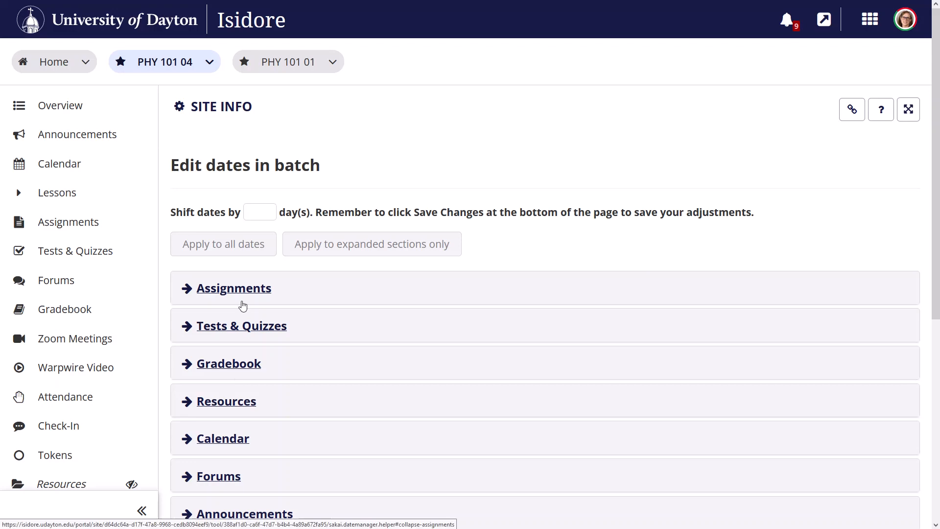
{"action": "left_click", "coordinate": [243, 306]}
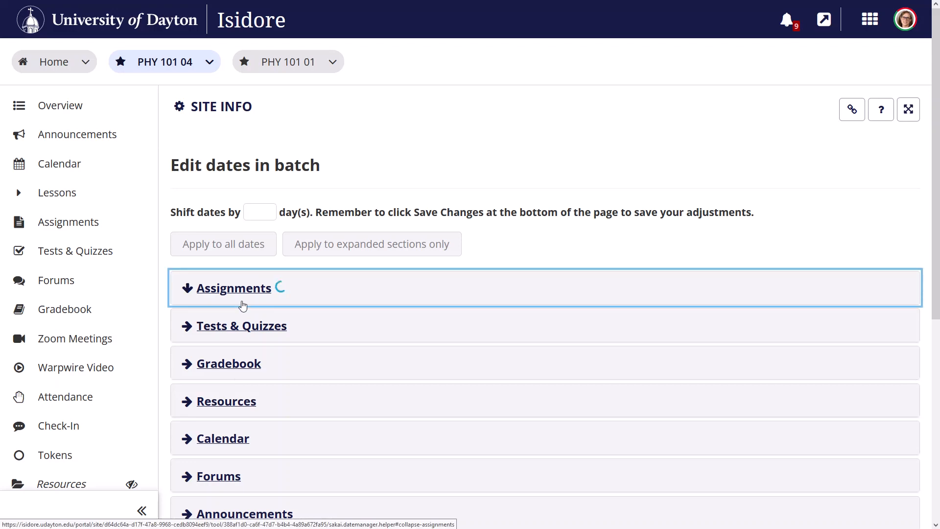
{"action": "scroll", "coordinate": [245, 306], "scroll_direction": "down", "scroll_amount": 7}
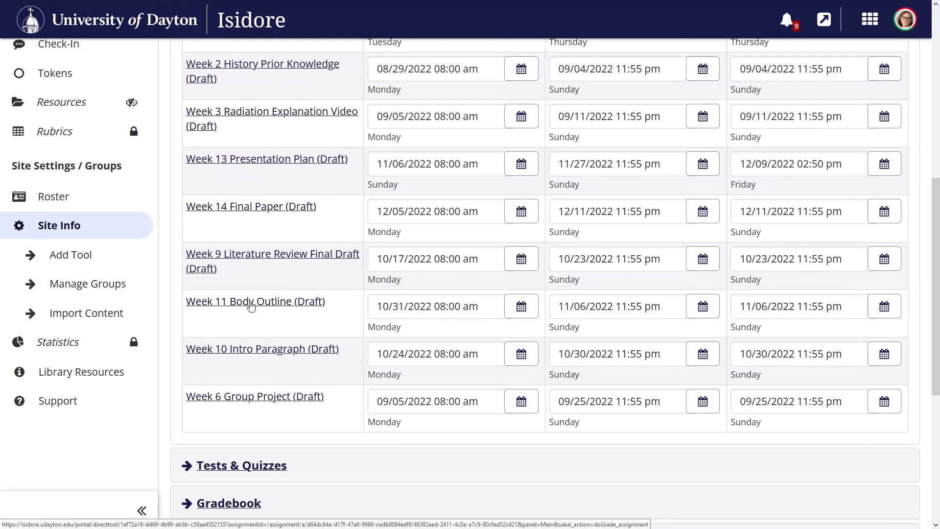
{"action": "left_click_drag", "start_coordinate": [937, 220], "coordinate": [930, 121]}
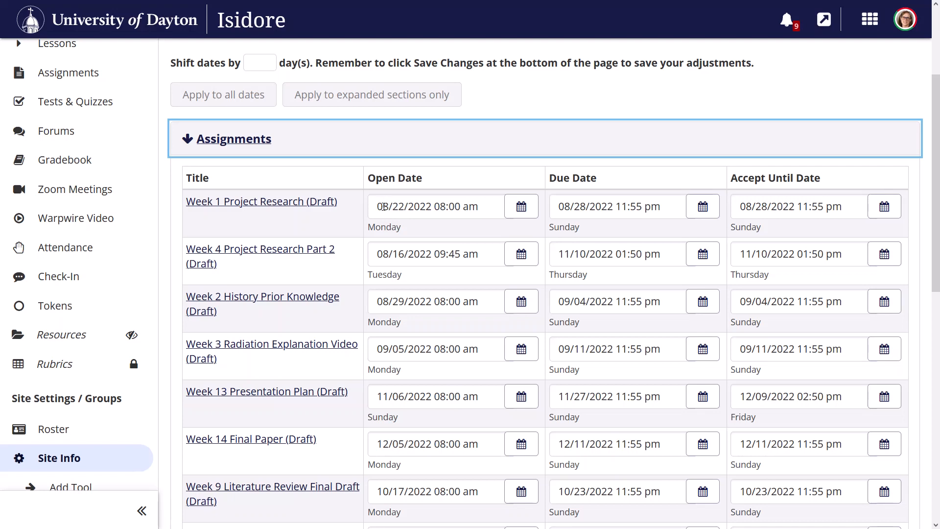
- Switch to the timeanddate Days Calculator and check the day count between 8/22/2022 and 1/9/2023
{"action": "mouse_move", "coordinate": [278, 4]}
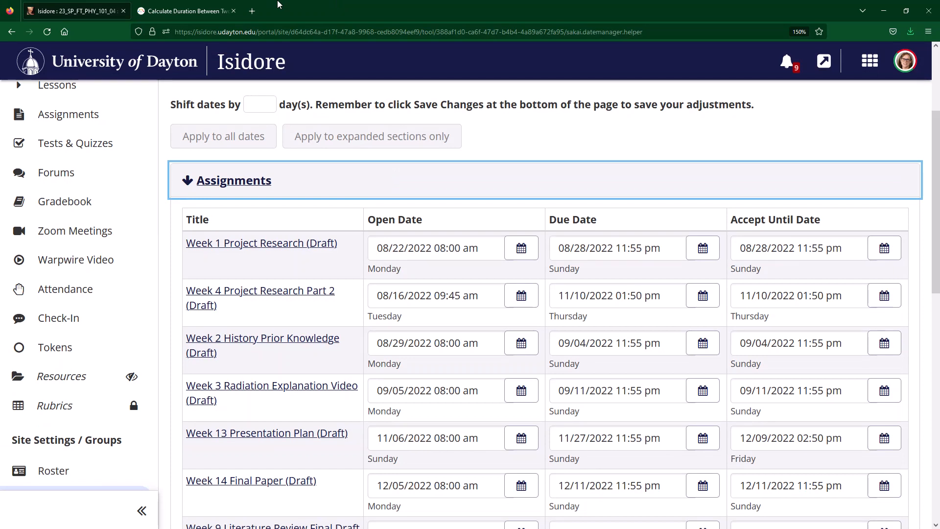
{"action": "left_click", "coordinate": [156, 18]}
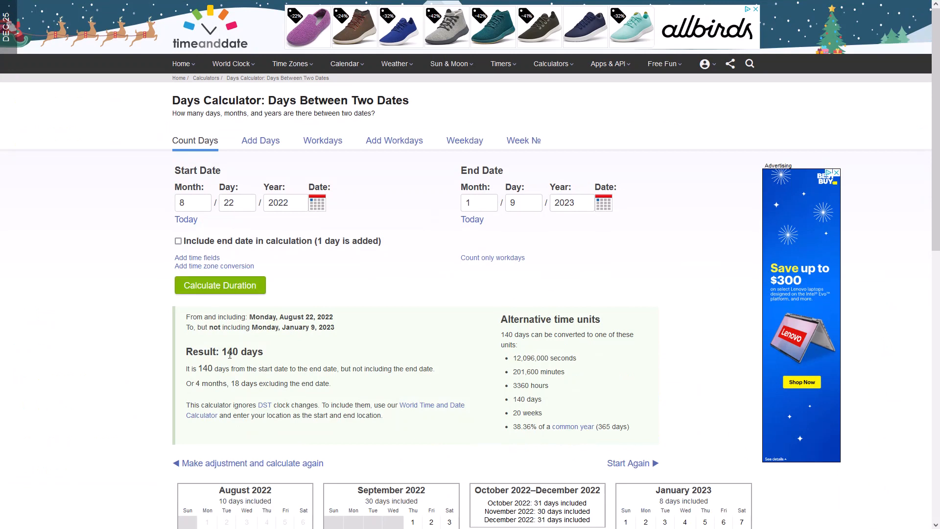
{"action": "mouse_move", "coordinate": [122, 4]}
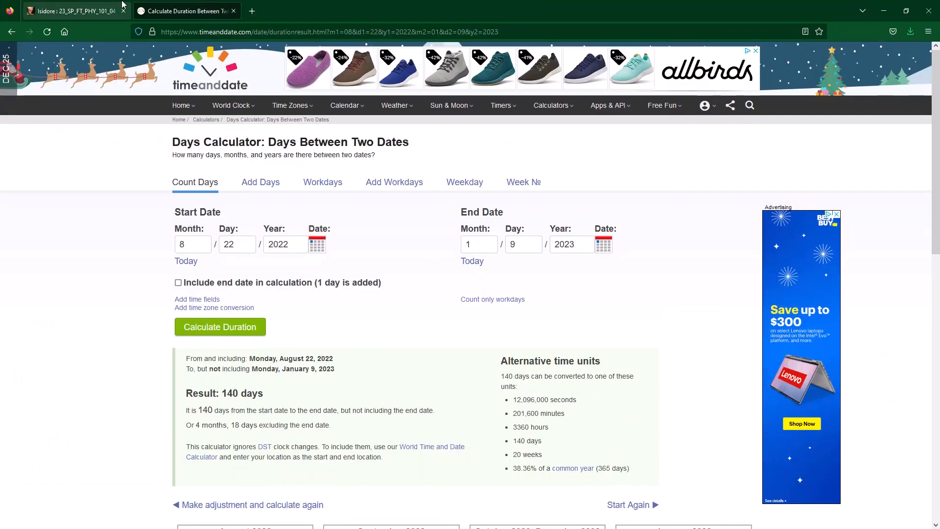
- Switch back to Isidore and shift the dates in the expanded Assignments section by 140 days
{"action": "left_click", "coordinate": [66, 4]}
{"action": "left_click", "coordinate": [261, 64]}
{"action": "type", "text": "140"}
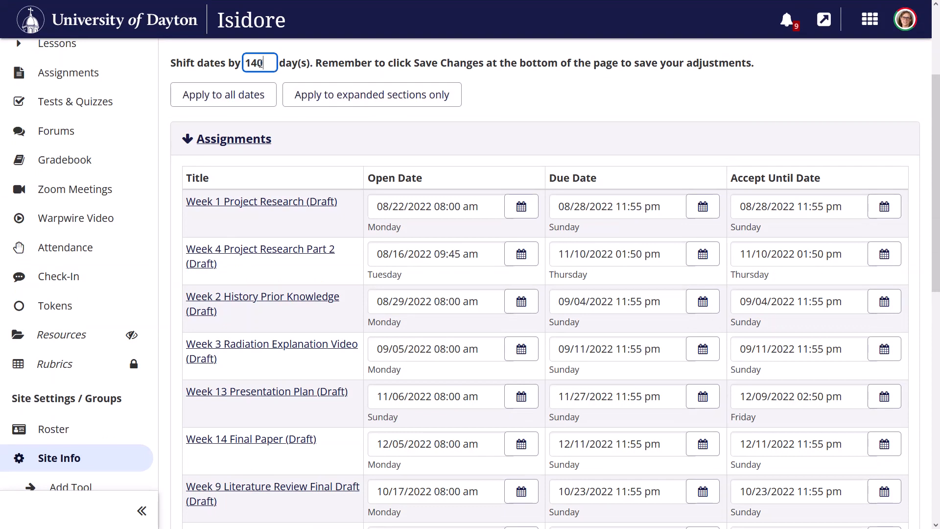
{"action": "left_click", "coordinate": [379, 97]}
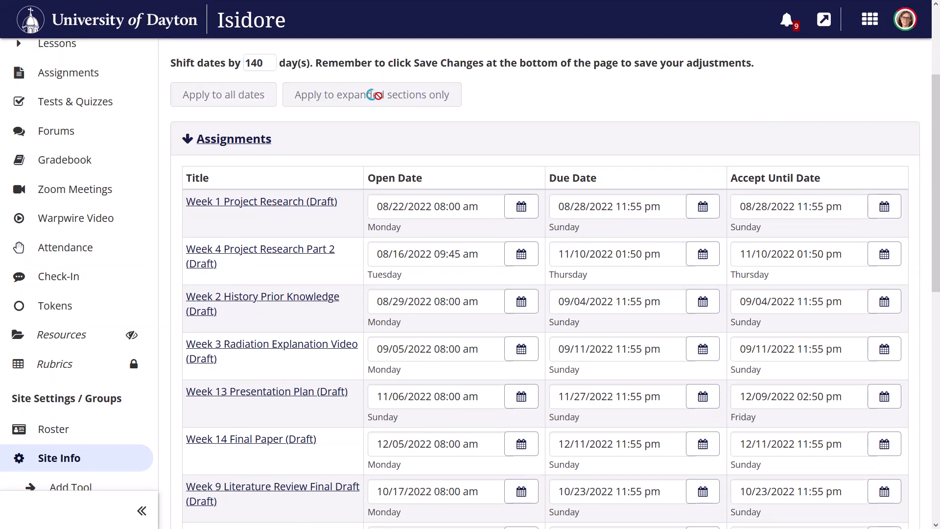
{"action": "left_click_drag", "start_coordinate": [938, 172], "coordinate": [935, 204]}
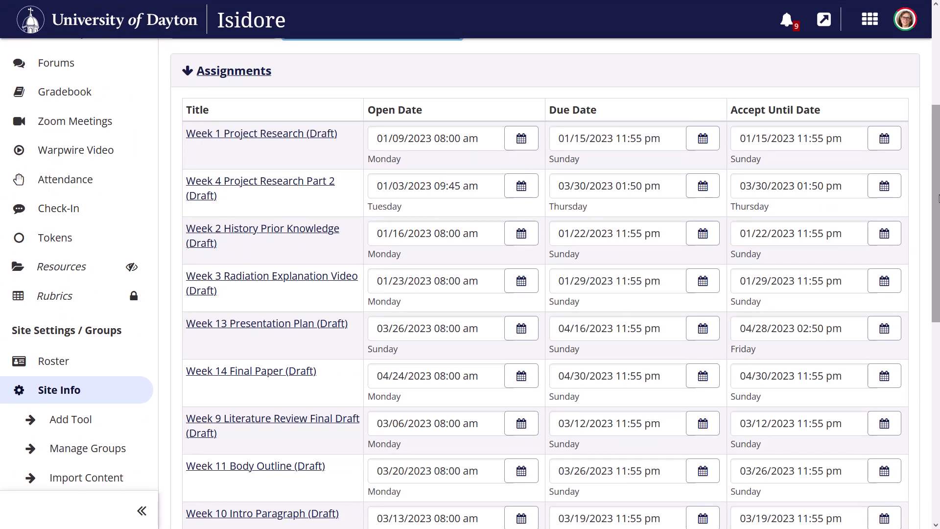
{"action": "left_click_drag", "start_coordinate": [937, 147], "coordinate": [937, 82]}
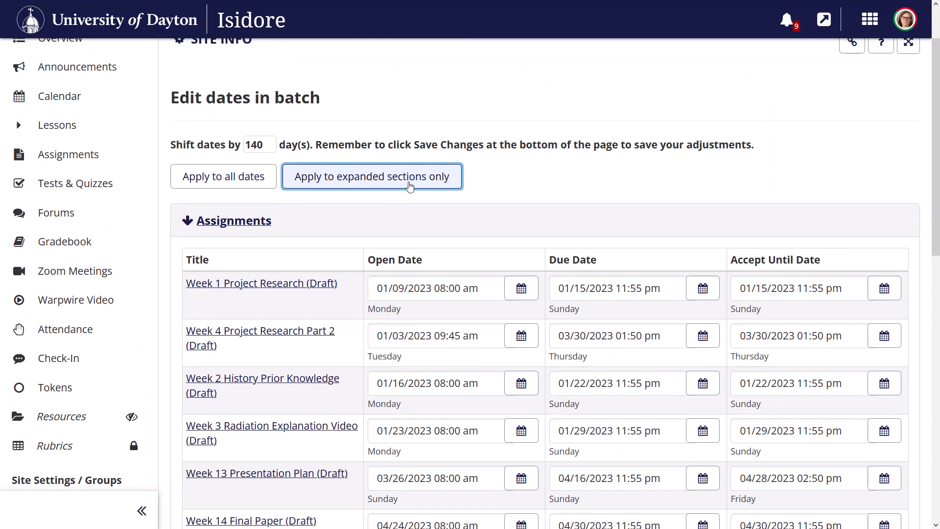
- Collapse the Assignments section, examine the dates in the Calendar section and collapse it again
{"action": "left_click", "coordinate": [186, 220]}
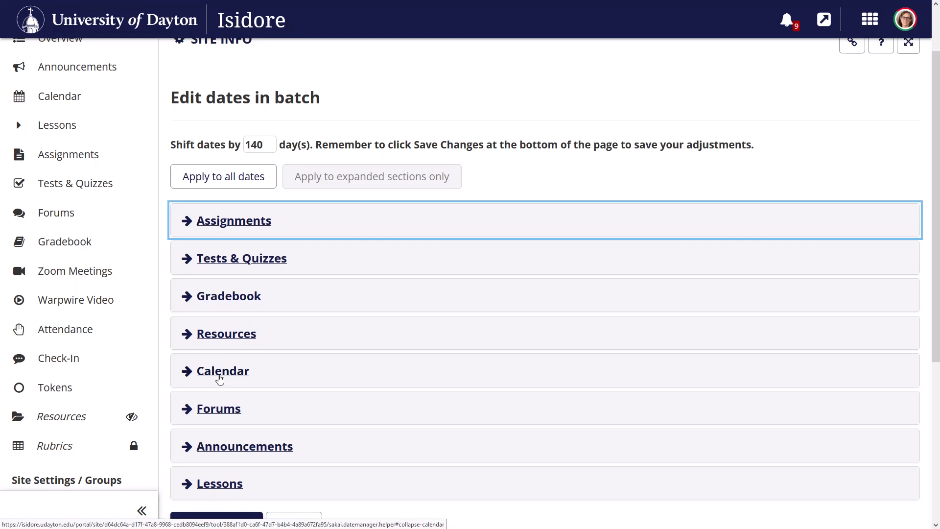
{"action": "left_click", "coordinate": [190, 376]}
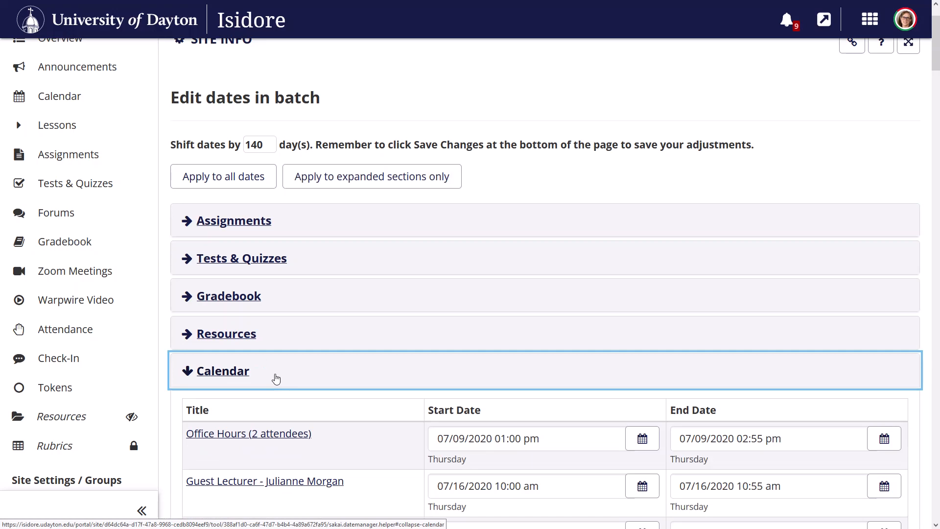
{"action": "left_click_drag", "start_coordinate": [937, 66], "coordinate": [938, 150]}
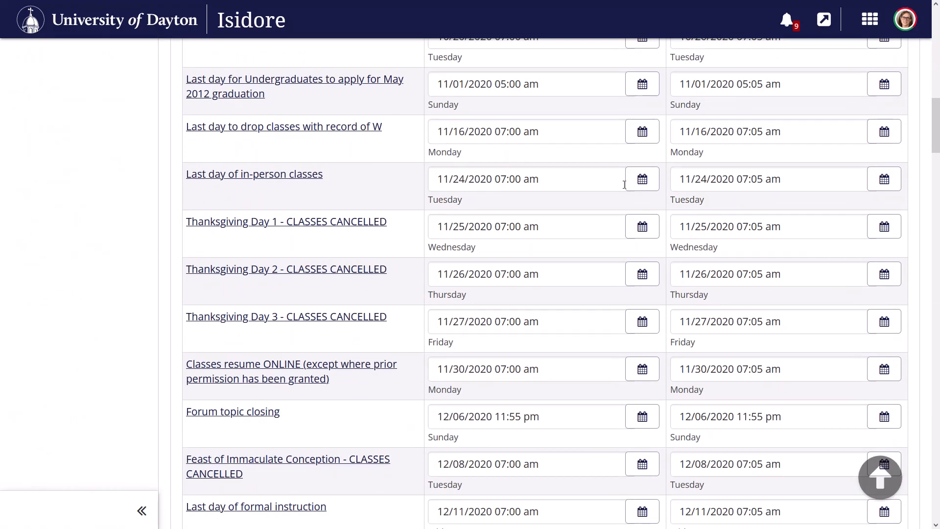
{"action": "left_click_drag", "start_coordinate": [938, 128], "coordinate": [927, 62]}
{"action": "left_click", "coordinate": [190, 172]}
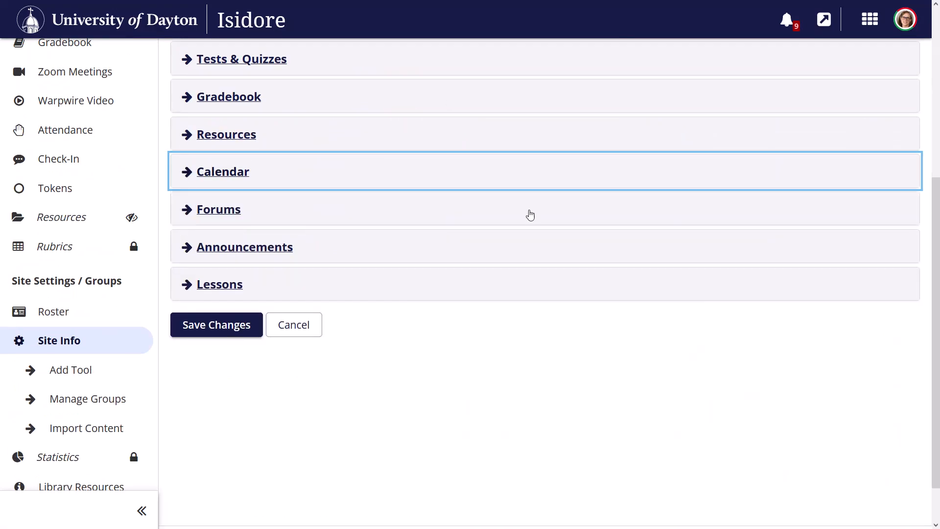
{"action": "scroll", "coordinate": [517, 223], "scroll_direction": "up", "scroll_amount": 5}
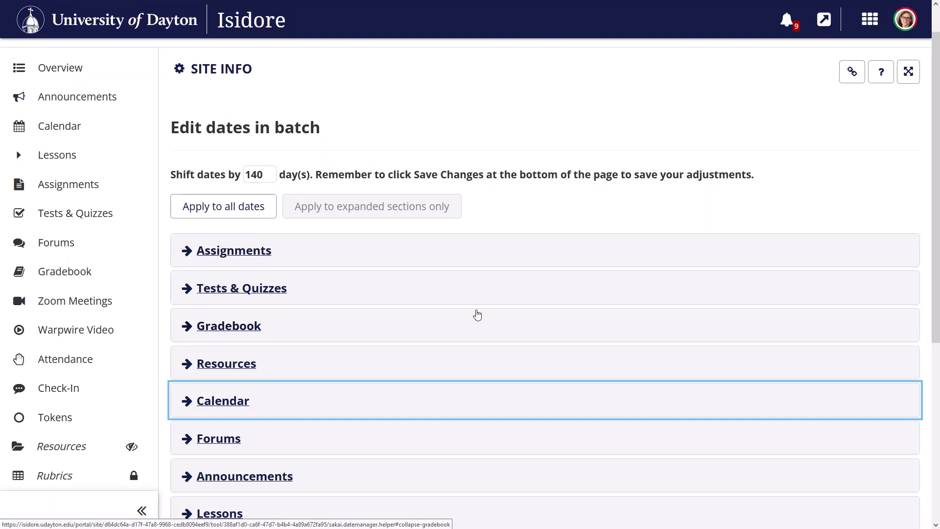
{"action": "scroll", "coordinate": [474, 317], "scroll_direction": "down", "scroll_amount": 2}
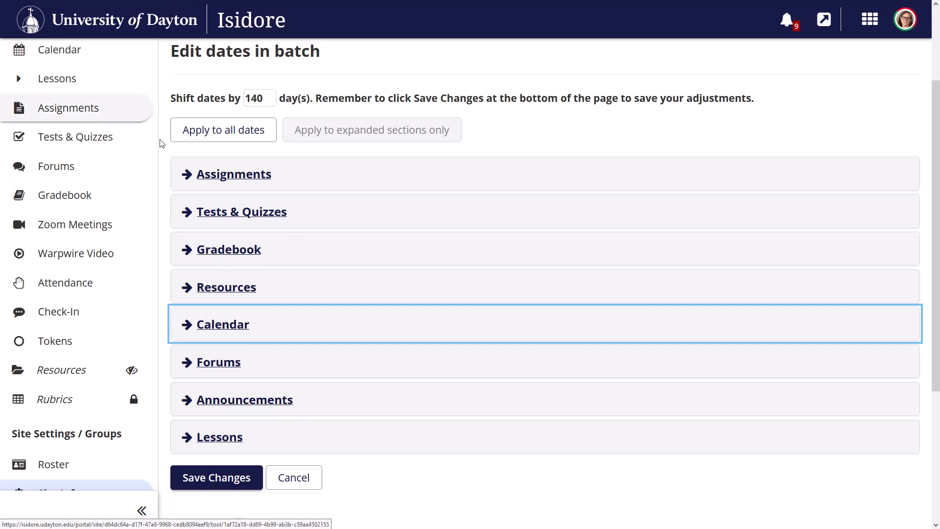
- Expand the Assignments, Tests & Quizzes and Lessons sections of the batch date editor
{"action": "left_click", "coordinate": [187, 176]}
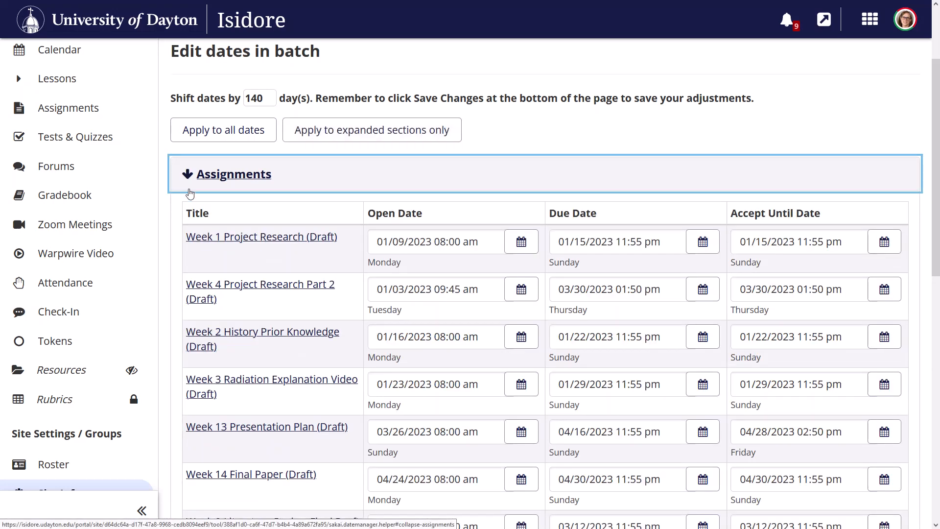
{"action": "scroll", "coordinate": [190, 193], "scroll_direction": "down", "scroll_amount": 10}
{"action": "left_click", "coordinate": [188, 182]}
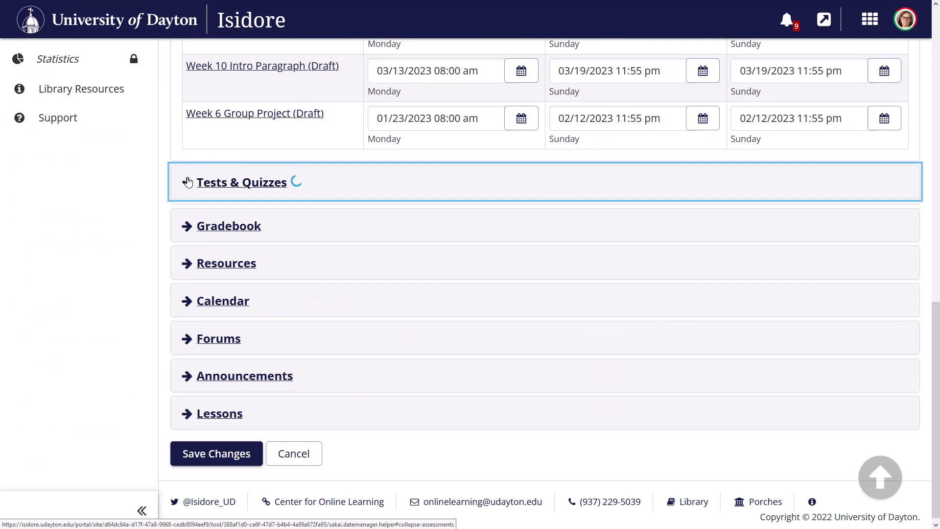
{"action": "scroll", "coordinate": [186, 193], "scroll_direction": "down", "scroll_amount": 5}
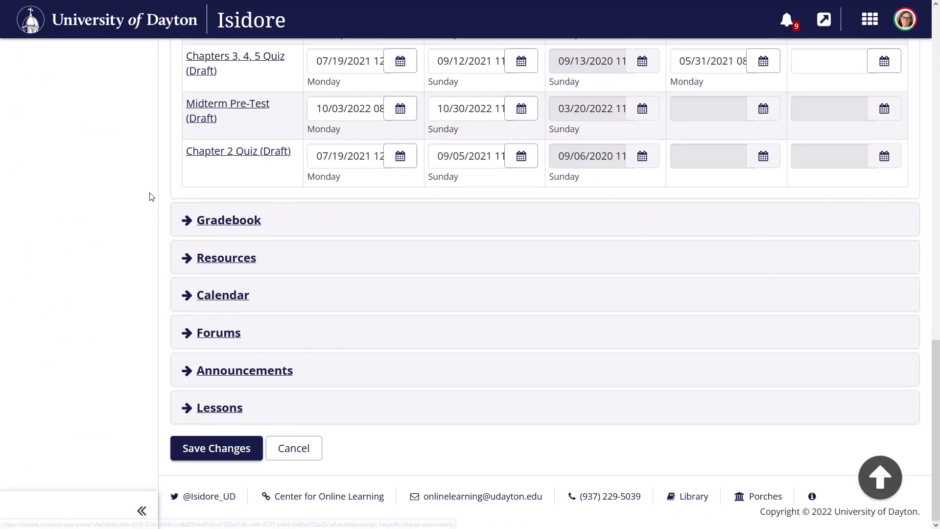
{"action": "left_click", "coordinate": [191, 417]}
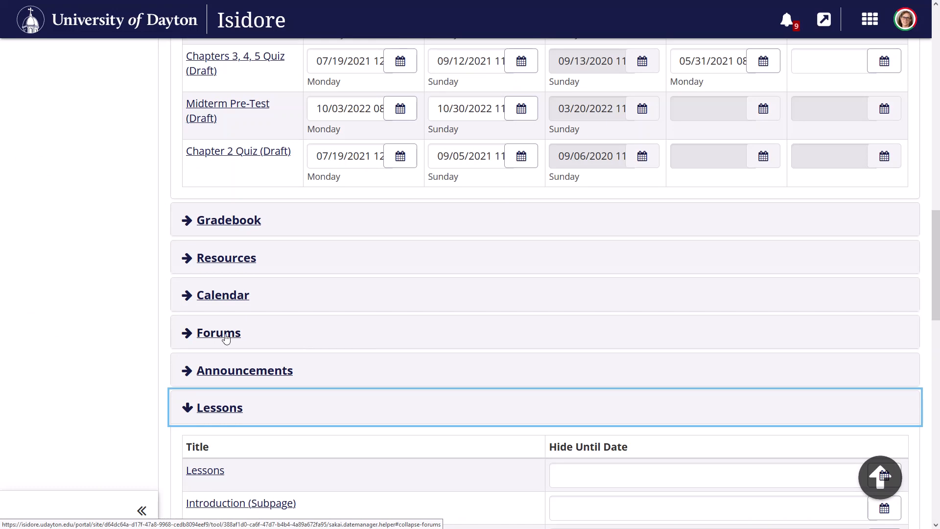
- Apply the 140-day shift to the expanded sections only
{"action": "left_click_drag", "start_coordinate": [938, 299], "coordinate": [937, 123]}
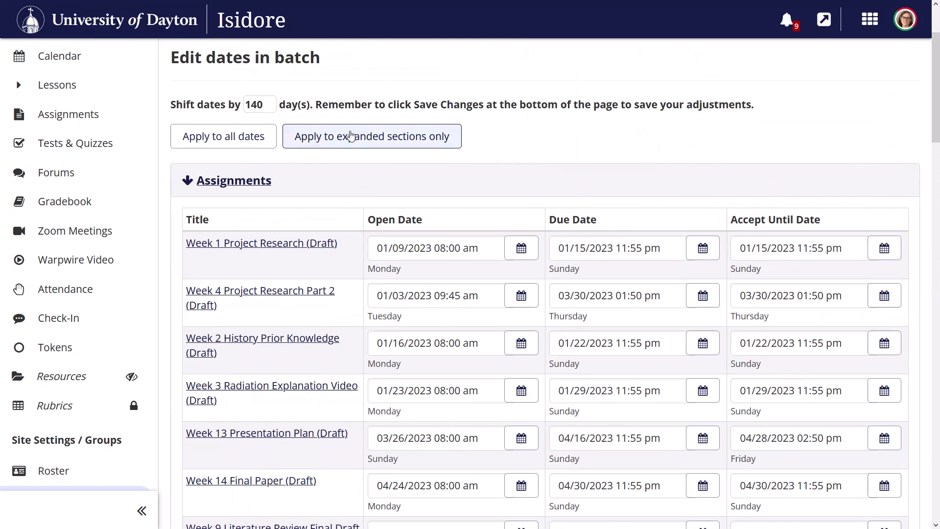
{"action": "left_click", "coordinate": [372, 146]}
{"action": "left_click", "coordinate": [406, 248]}
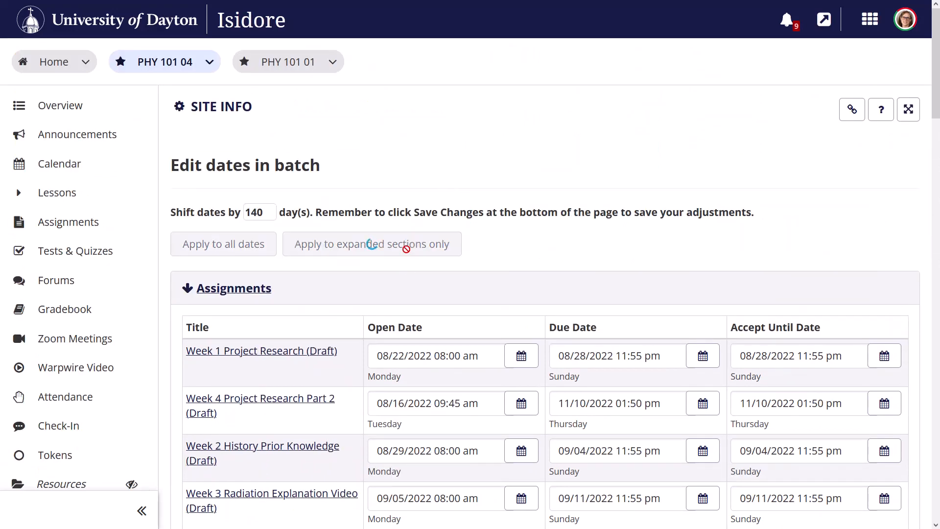
- Save the shifted course dates and confirm the list of items to modify
{"action": "left_click_drag", "start_coordinate": [938, 113], "coordinate": [939, 482]}
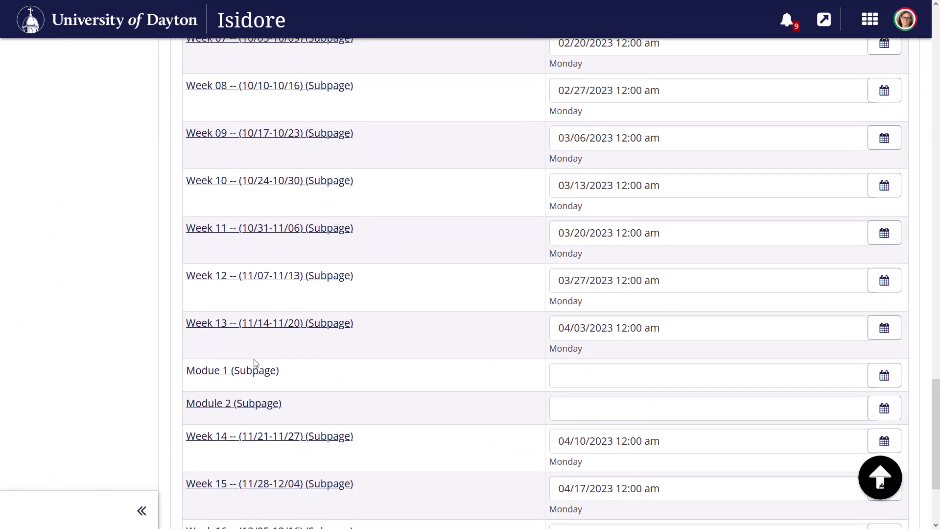
{"action": "scroll", "coordinate": [254, 365], "scroll_direction": "down", "scroll_amount": 3}
{"action": "left_click", "coordinate": [230, 448]}
{"action": "scroll", "coordinate": [290, 418], "scroll_direction": "down", "scroll_amount": 2}
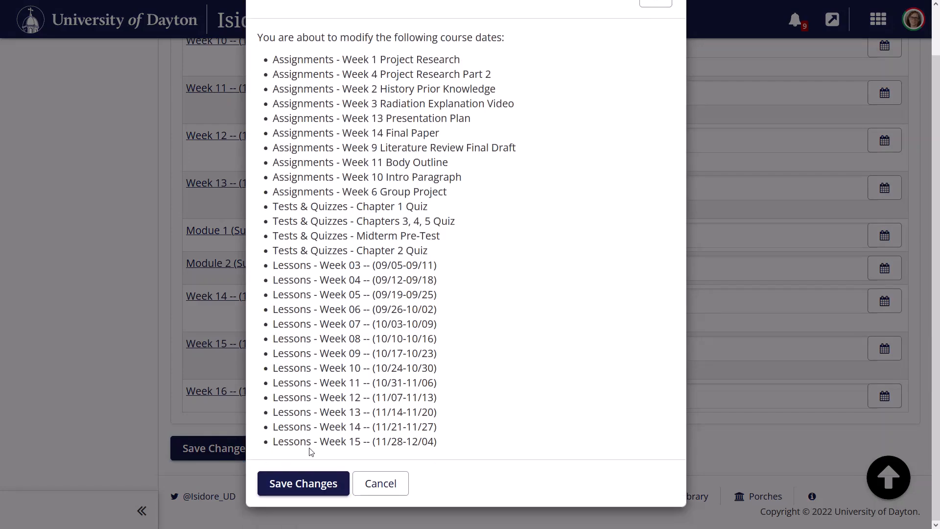
{"action": "left_click", "coordinate": [306, 486]}
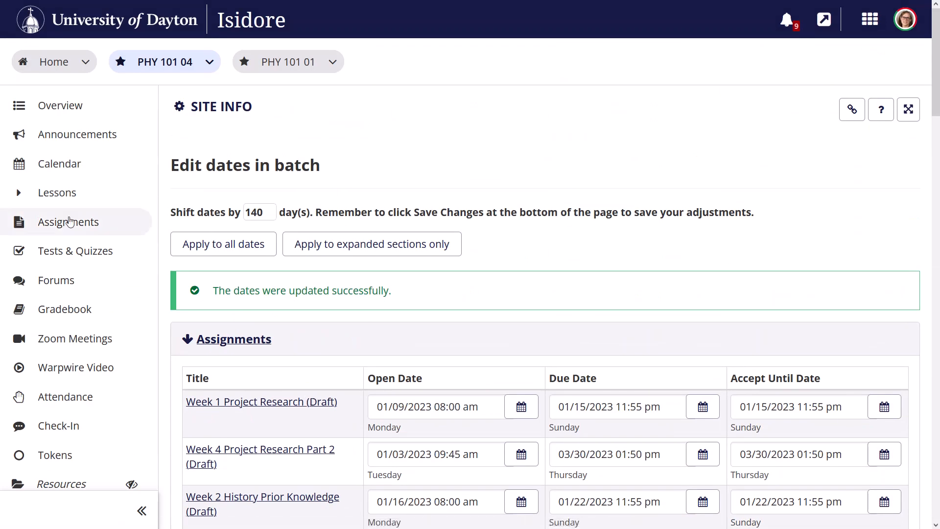
- Open the Assignments tool and check the updated open and due dates
{"action": "left_click", "coordinate": [72, 223]}
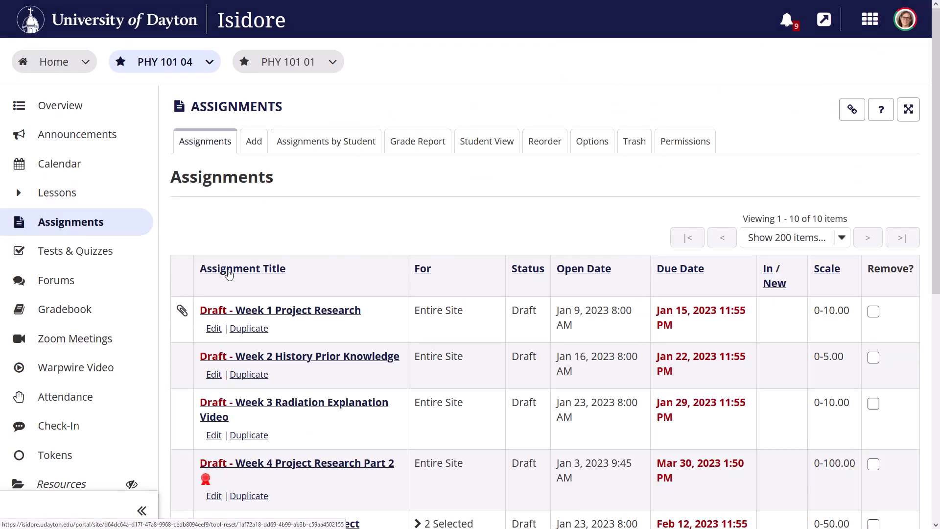
{"action": "scroll", "coordinate": [700, 316], "scroll_direction": "down", "scroll_amount": 3}
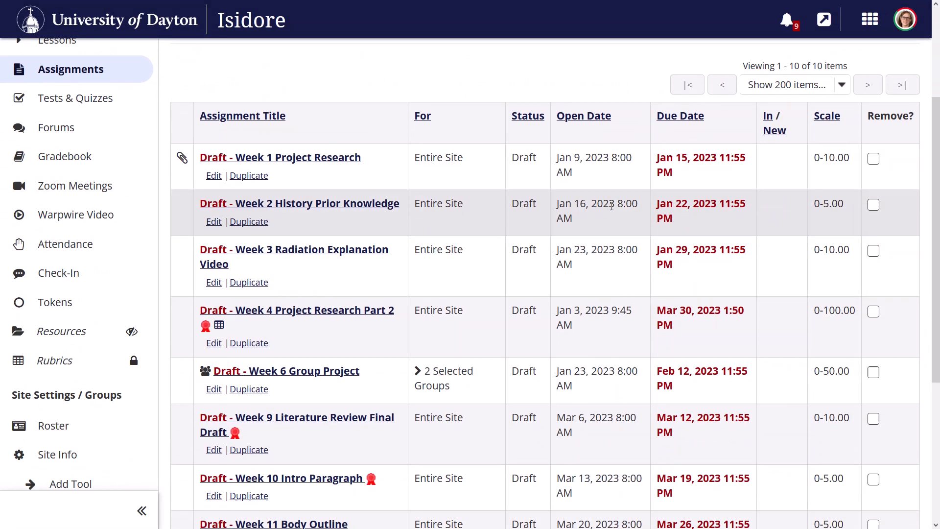
{"action": "scroll", "coordinate": [611, 204], "scroll_direction": "up", "scroll_amount": 3}
- Expand the Lessons subpage list and open the Lessons page to check the release dates of the weekly modules
{"action": "left_click", "coordinate": [23, 196]}
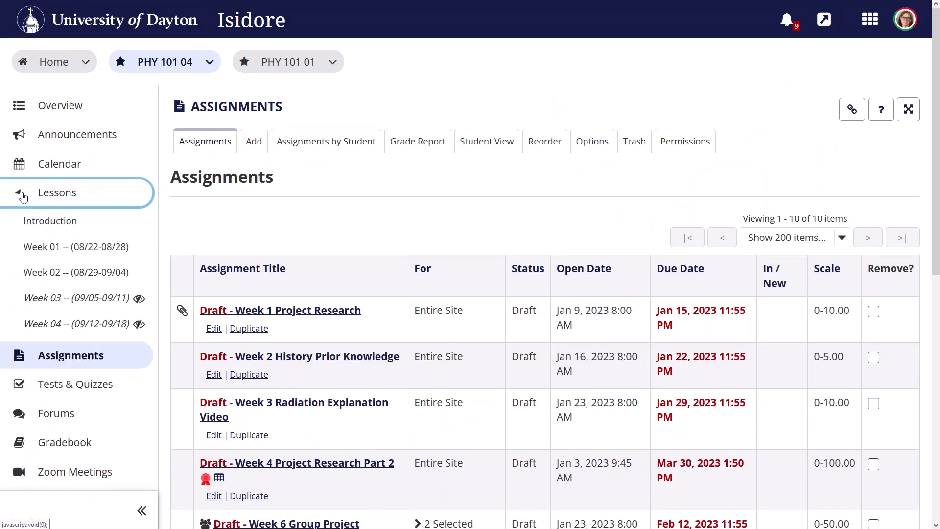
{"action": "left_click", "coordinate": [59, 197]}
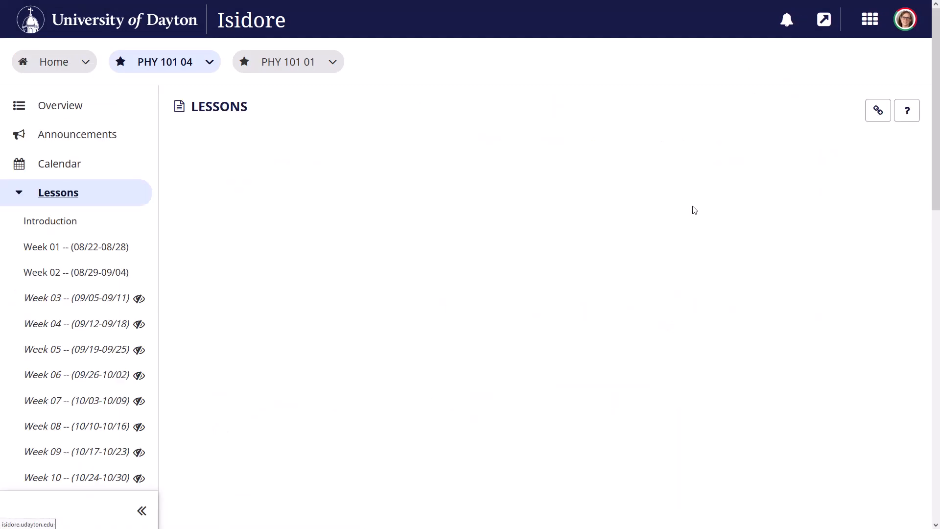
{"action": "scroll", "coordinate": [446, 270], "scroll_direction": "down", "scroll_amount": 3}
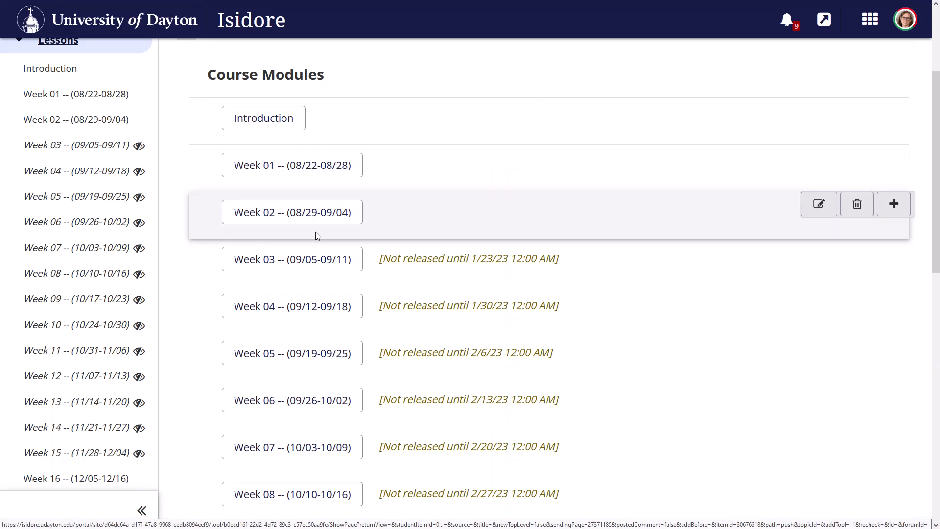
{"action": "scroll", "coordinate": [938, 180], "scroll_direction": "up", "scroll_amount": 1}
{"action": "scroll", "coordinate": [937, 180], "scroll_direction": "up", "scroll_amount": 3}
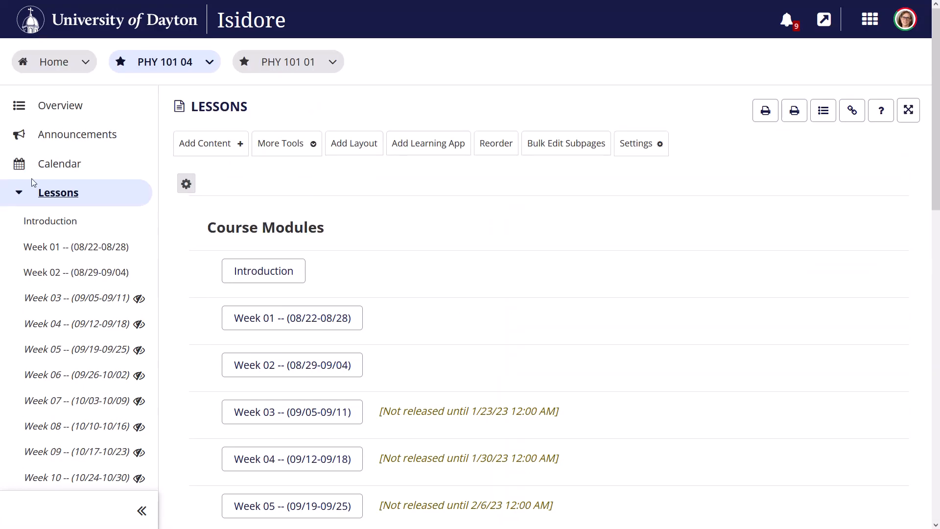
- Collapse and re-expand the Lessons subpage list, and reopen the Lessons page
{"action": "left_click", "coordinate": [21, 195]}
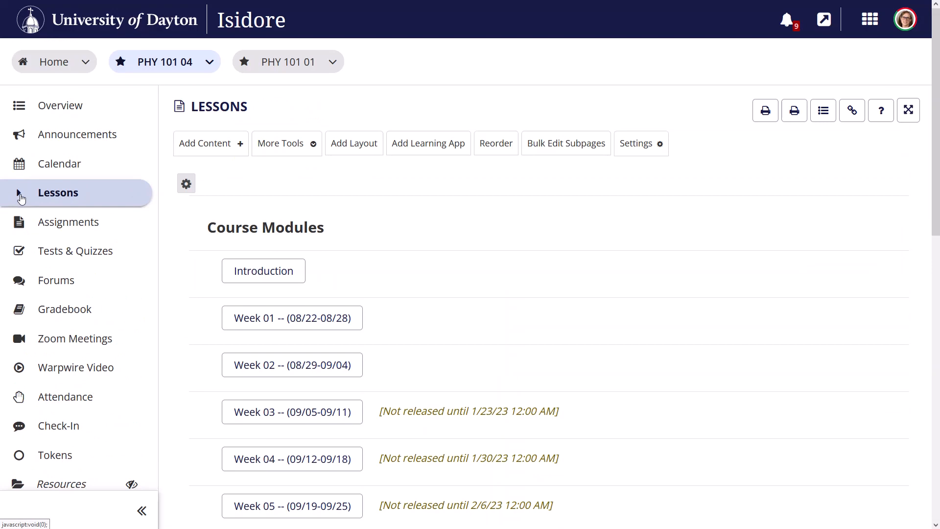
{"action": "left_click", "coordinate": [20, 196]}
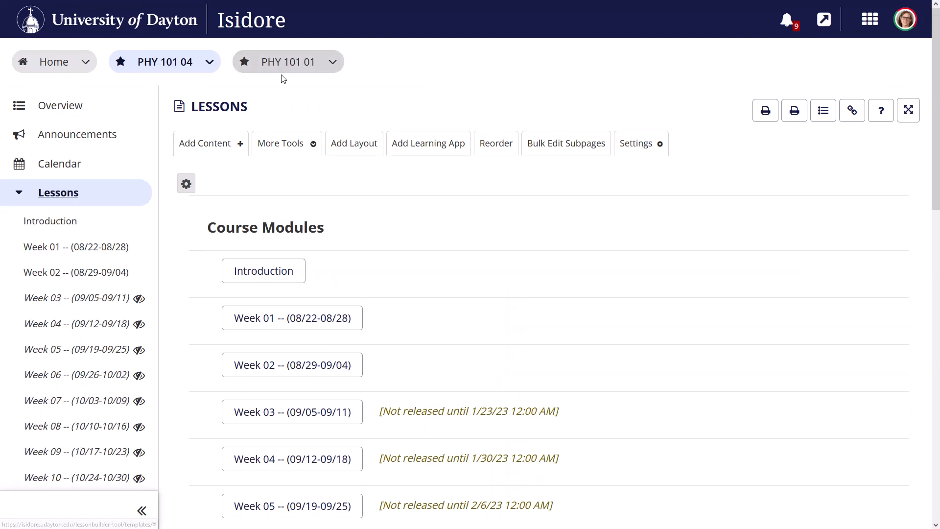
{"action": "left_click", "coordinate": [66, 195]}
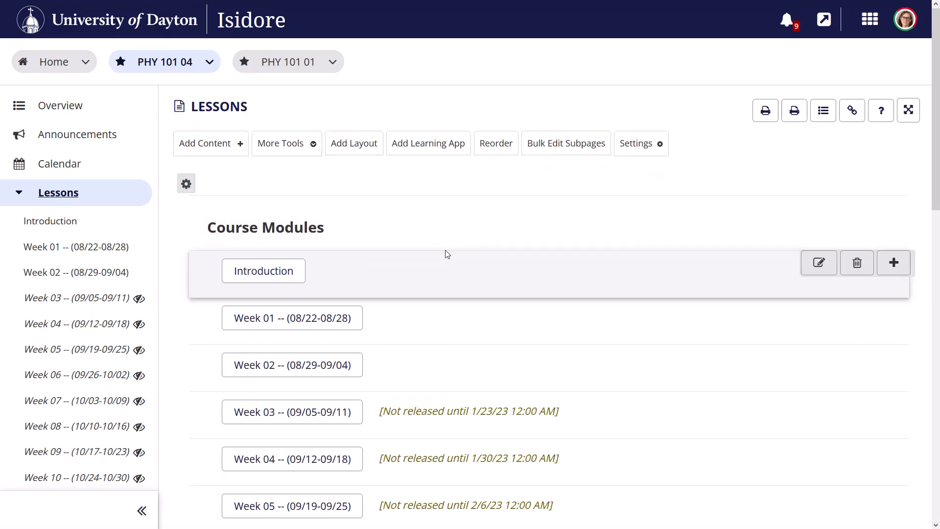
- Open bulk editing of the subpages linked on the Lessons page and look over the title fields of the weekly modules
{"action": "left_click", "coordinate": [586, 147]}
{"action": "left_click_drag", "start_coordinate": [938, 145], "coordinate": [938, 120]}
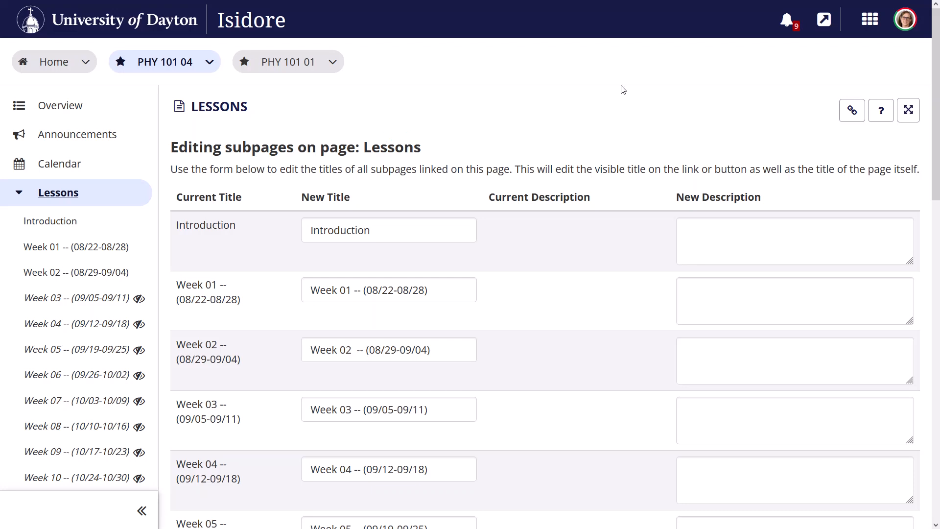
- Switch to the Course Schedule Template document in Word, review the Spring 2023 week dates, and return to the Lessons subpage editor in Firefox
{"action": "mouse_move", "coordinate": [570, 3]}
{"action": "scroll", "coordinate": [546, 288], "scroll_direction": "up", "scroll_amount": 4}
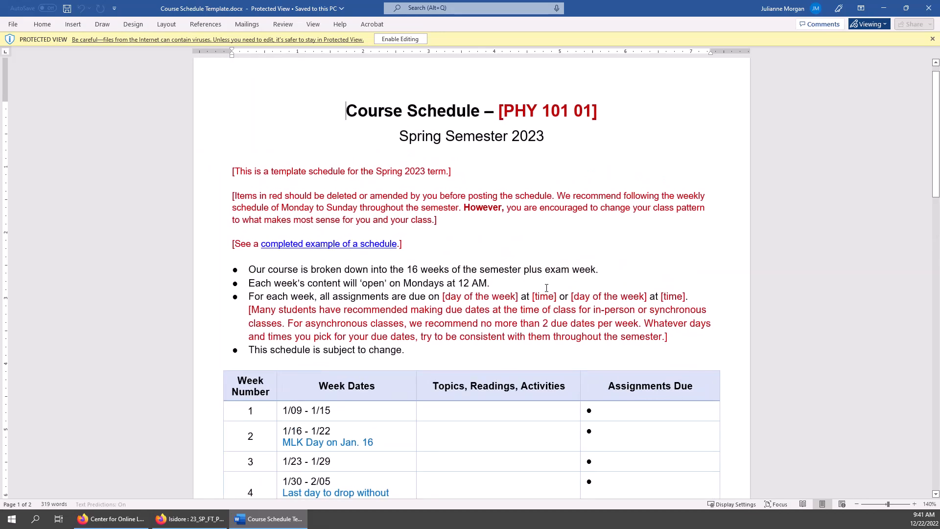
{"action": "scroll", "coordinate": [546, 288], "scroll_direction": "down", "scroll_amount": 5}
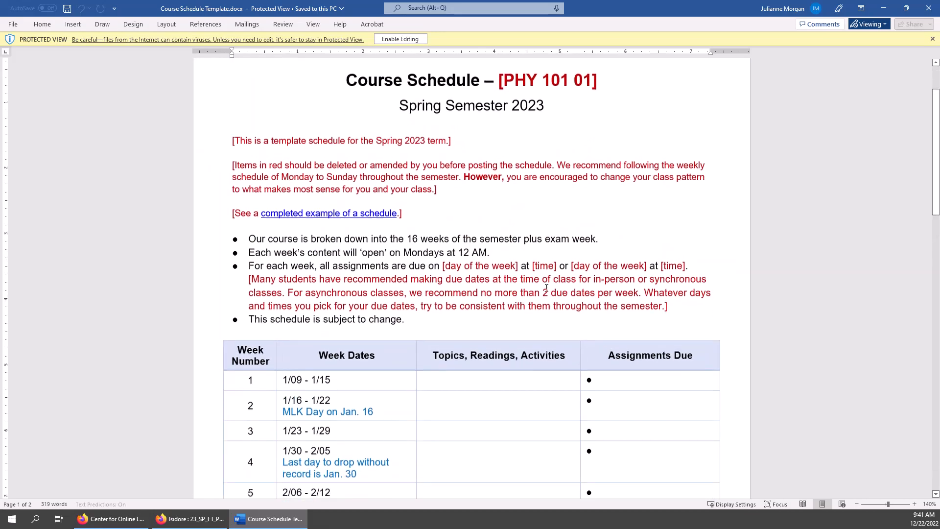
{"action": "scroll", "coordinate": [390, 217], "scroll_direction": "down", "scroll_amount": 1}
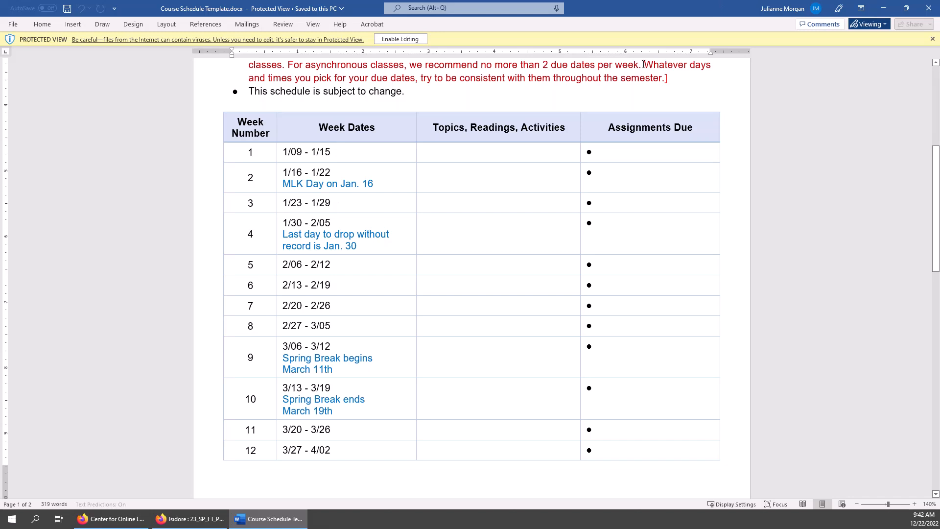
{"action": "left_click", "coordinate": [883, 8]}
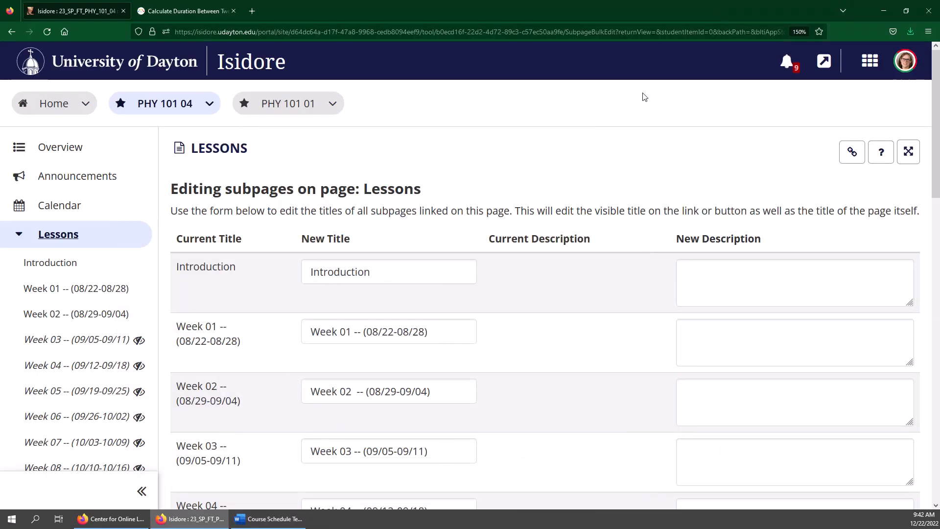
- Open learn.udayton.edu in a new browser tab and go to the Syllabus and Schedule topic under Isidore Onboarding, Setting Up Your Course Site
{"action": "left_click", "coordinate": [252, 11]}
{"action": "type", "text": "learn"}
{"action": "key", "text": "Return"}
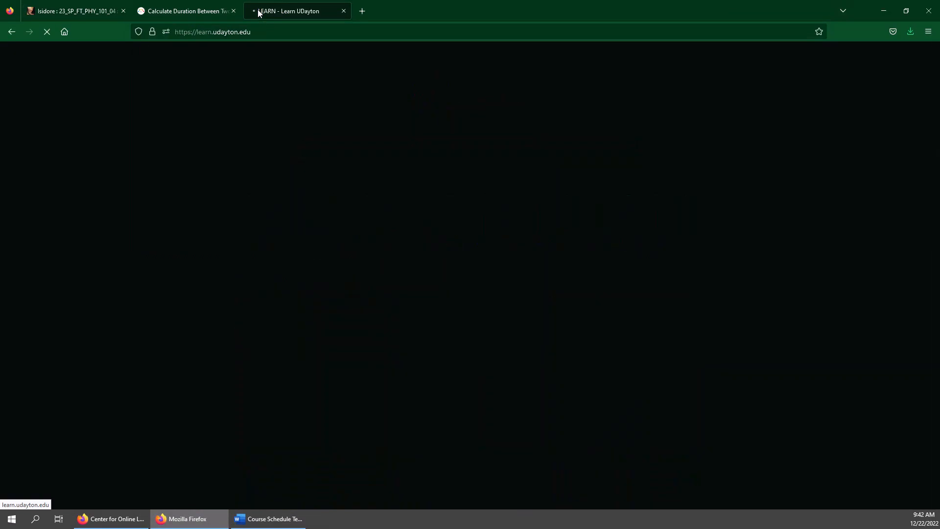
{"action": "left_click", "coordinate": [78, 58]}
{"action": "left_click", "coordinate": [269, 185]}
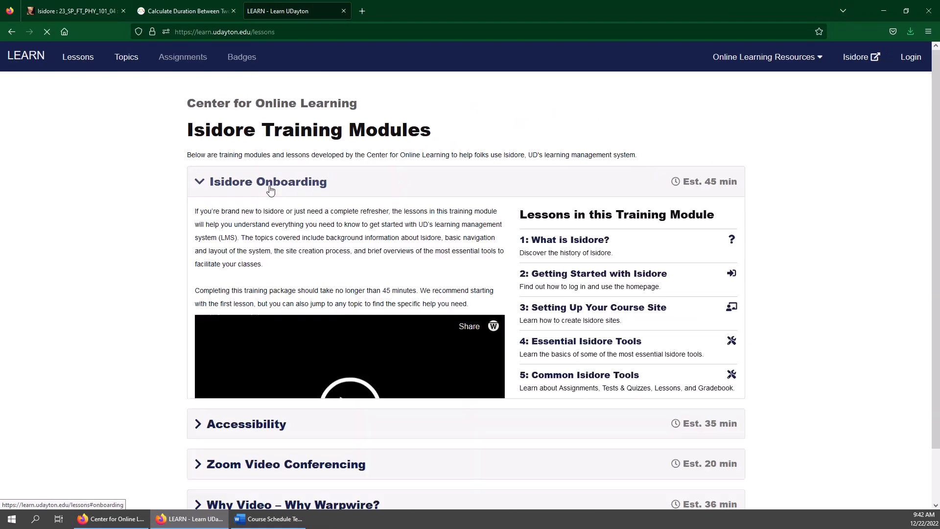
{"action": "left_click", "coordinate": [629, 317]}
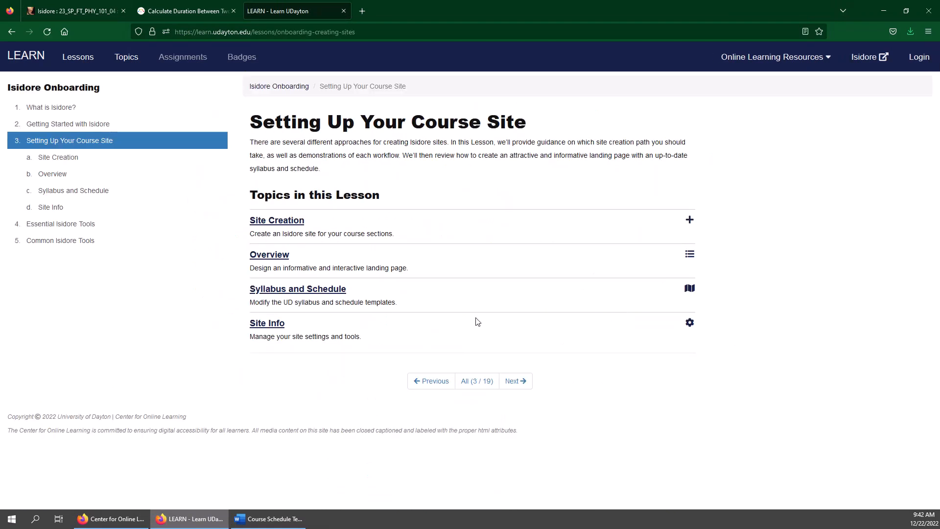
{"action": "left_click", "coordinate": [311, 290]}
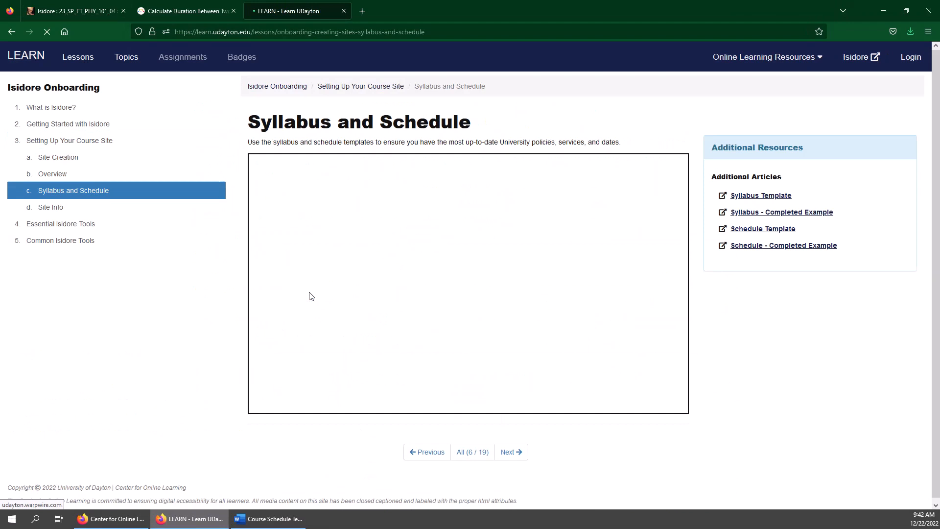